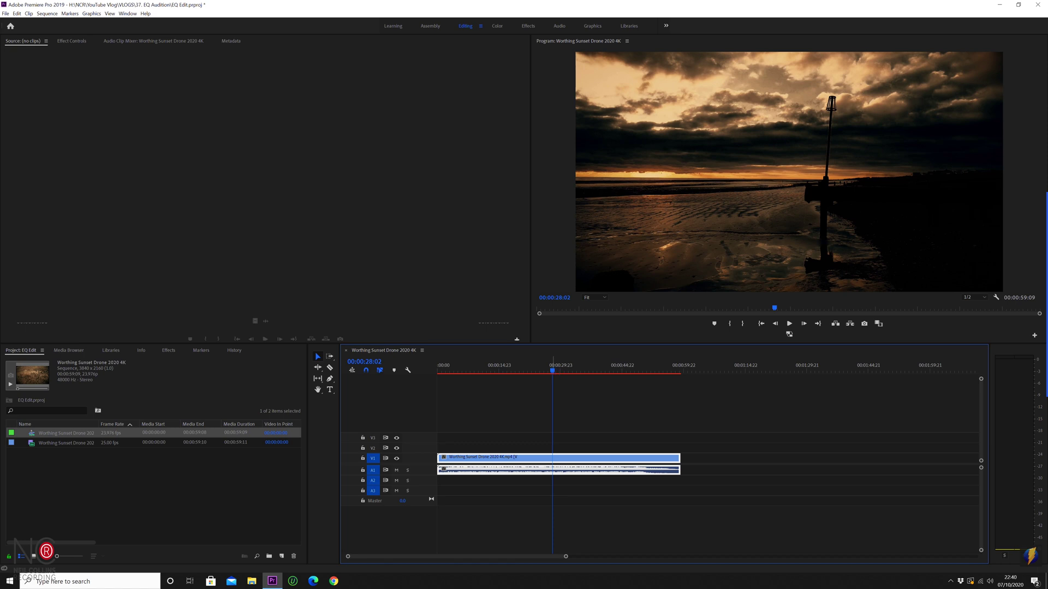
Step: Scrub the playhead back to 00:00:07:09, on the earlier sea footage
{"action": "left_click_drag", "start_coordinate": [552, 371], "coordinate": [472, 371]}
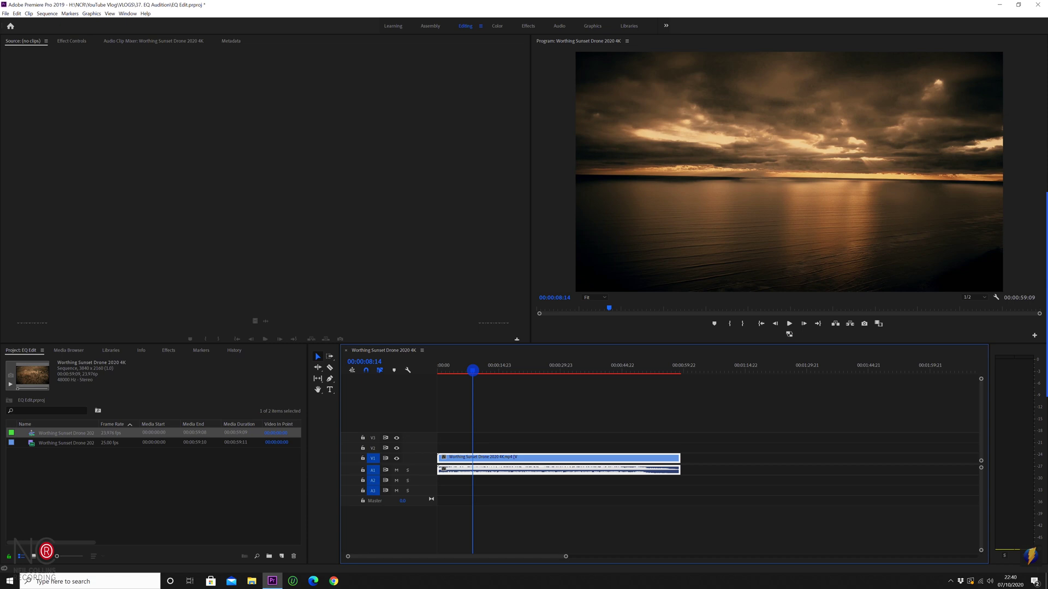
{"action": "left_click_drag", "start_coordinate": [473, 372], "coordinate": [468, 371]}
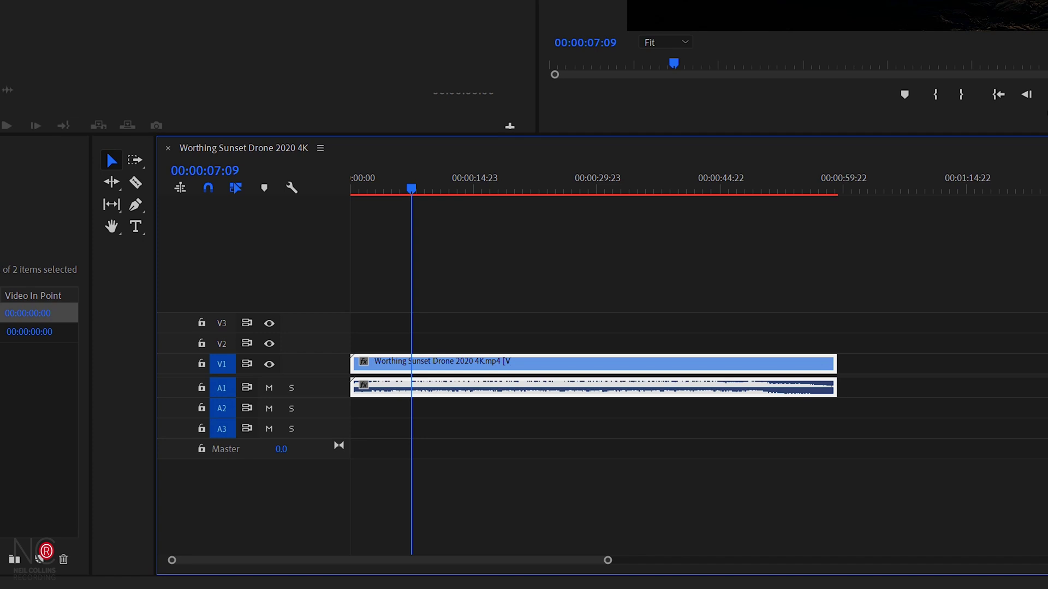
Step: Add an extra A4 audio track, then undo the addition
{"action": "right_click", "coordinate": [321, 403]}
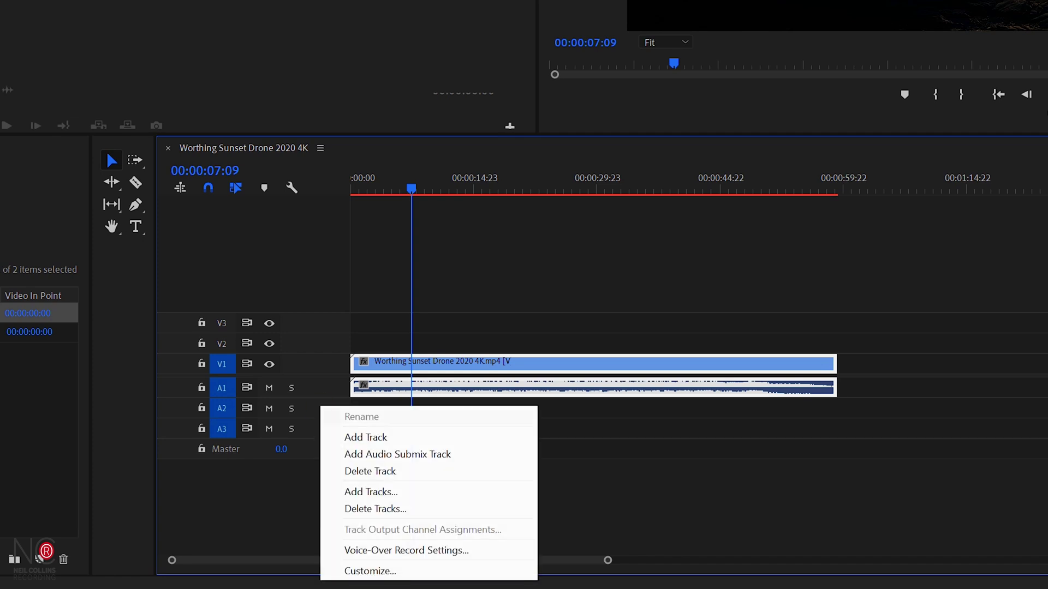
{"action": "left_click", "coordinate": [352, 436]}
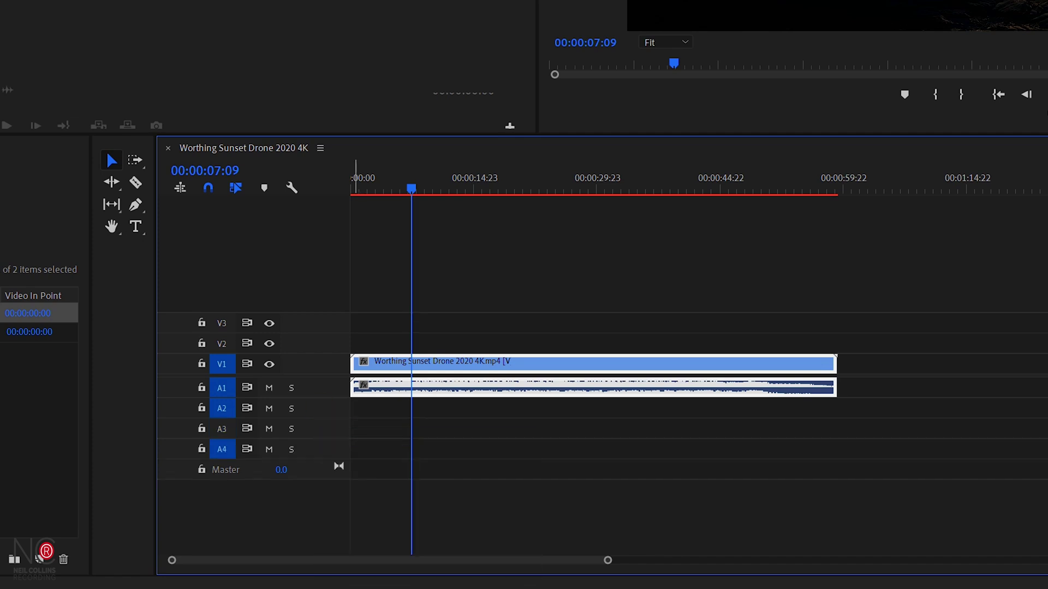
{"action": "key", "text": "ctrl+z"}
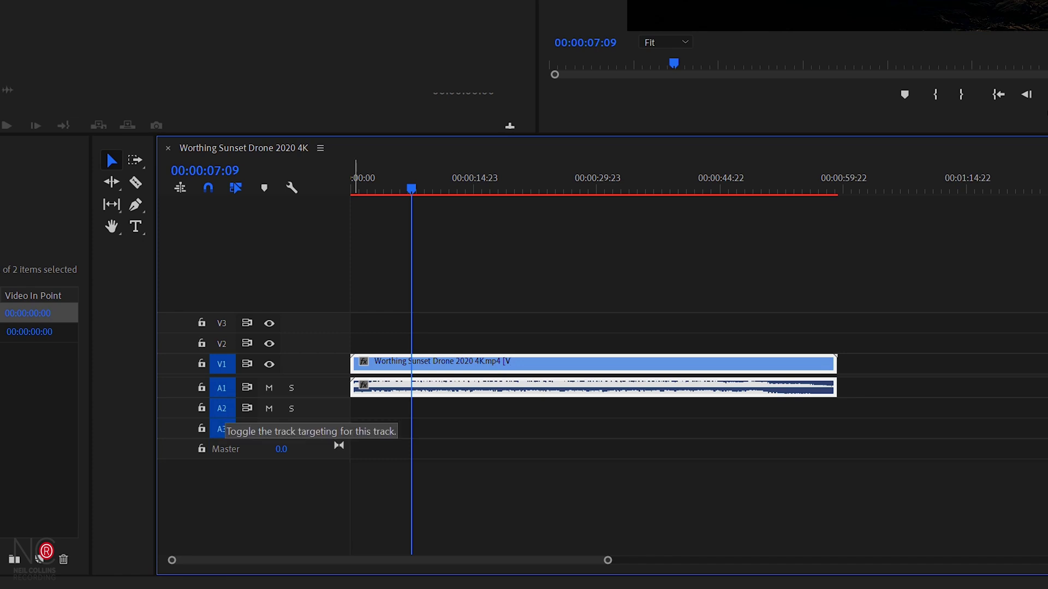
Step: Put the Voice-over record button in the Audio 2 header and drag the track taller
{"action": "right_click", "coordinate": [244, 409]}
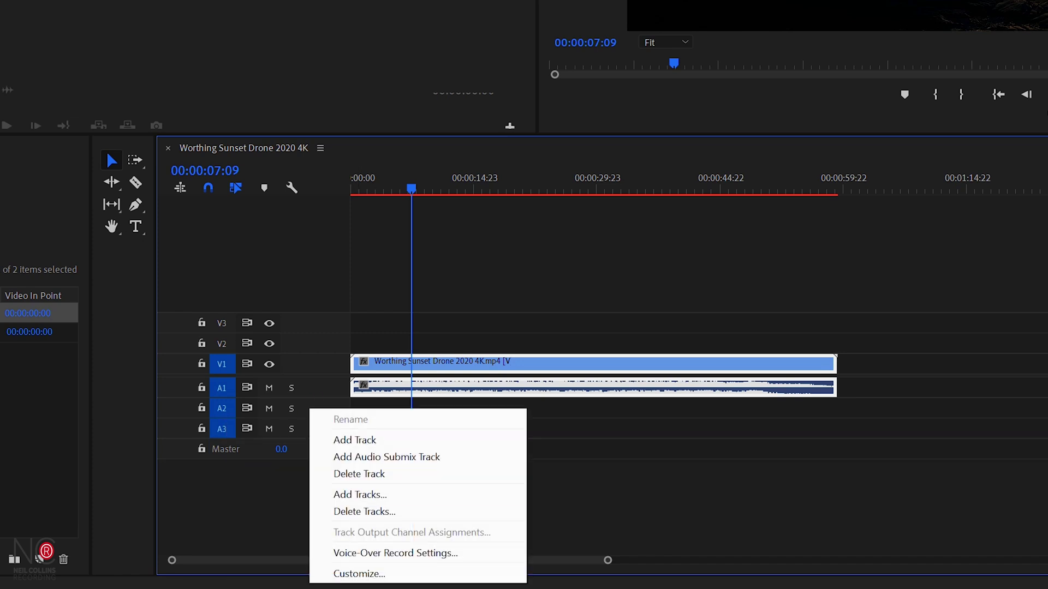
{"action": "left_click", "coordinate": [359, 573]}
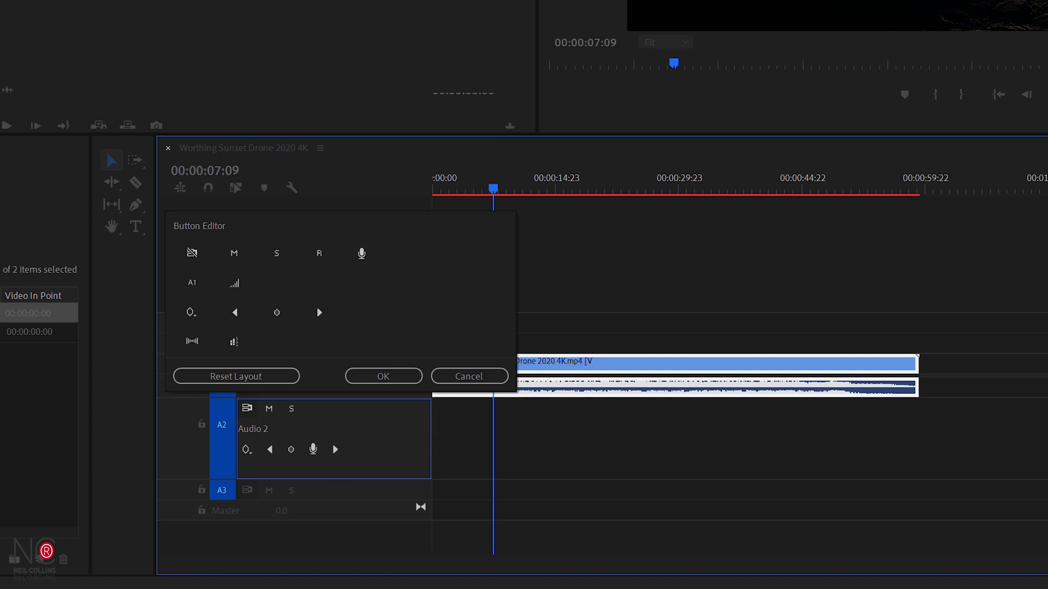
{"action": "left_click_drag", "start_coordinate": [361, 253], "coordinate": [331, 443]}
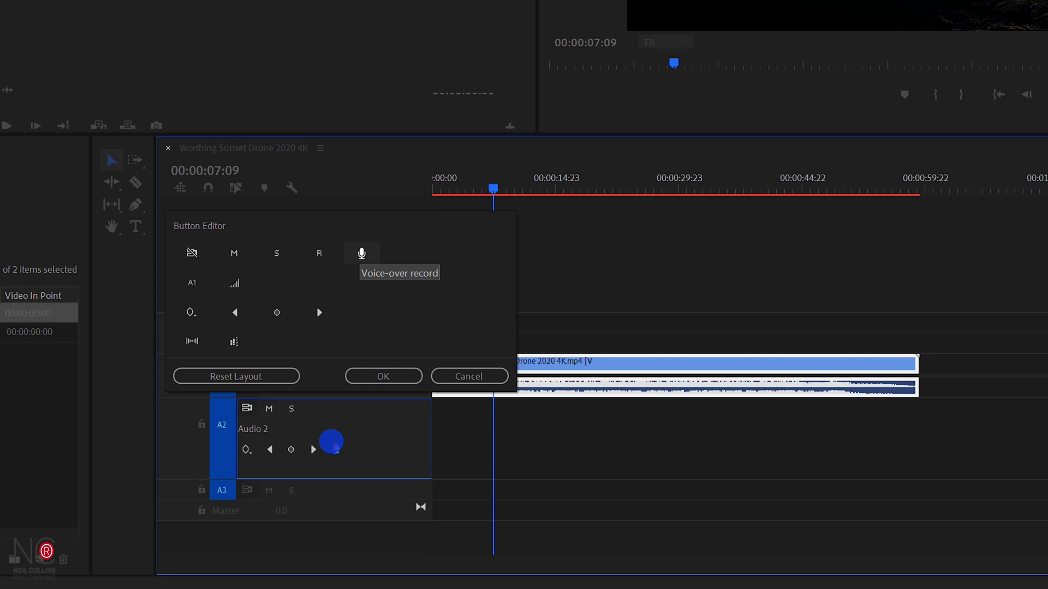
{"action": "left_click_drag", "start_coordinate": [331, 443], "coordinate": [334, 444]}
{"action": "left_click", "coordinate": [385, 376]}
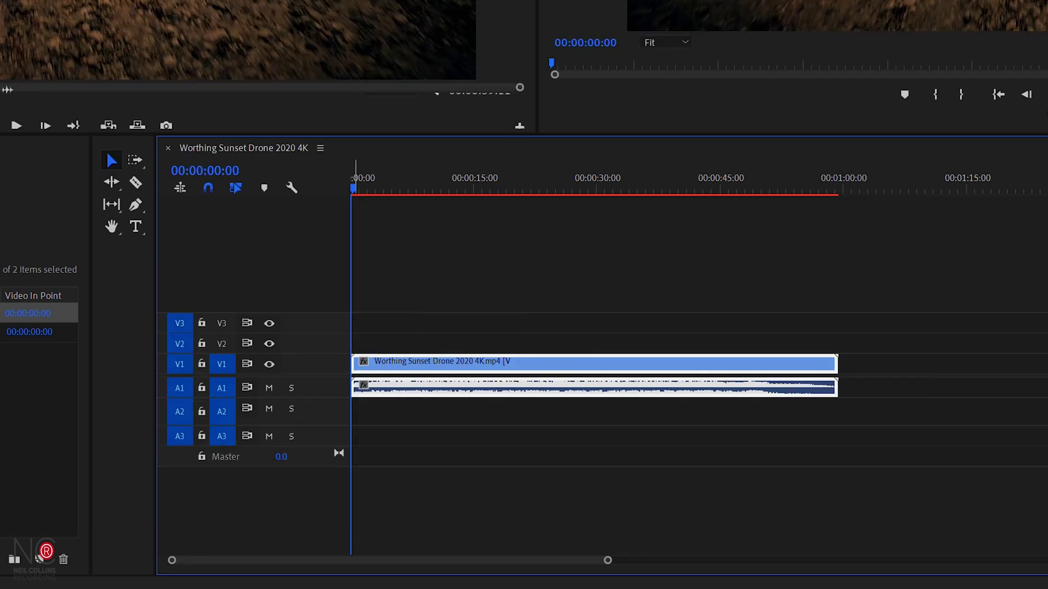
{"action": "left_click_drag", "start_coordinate": [298, 419], "coordinate": [304, 485]}
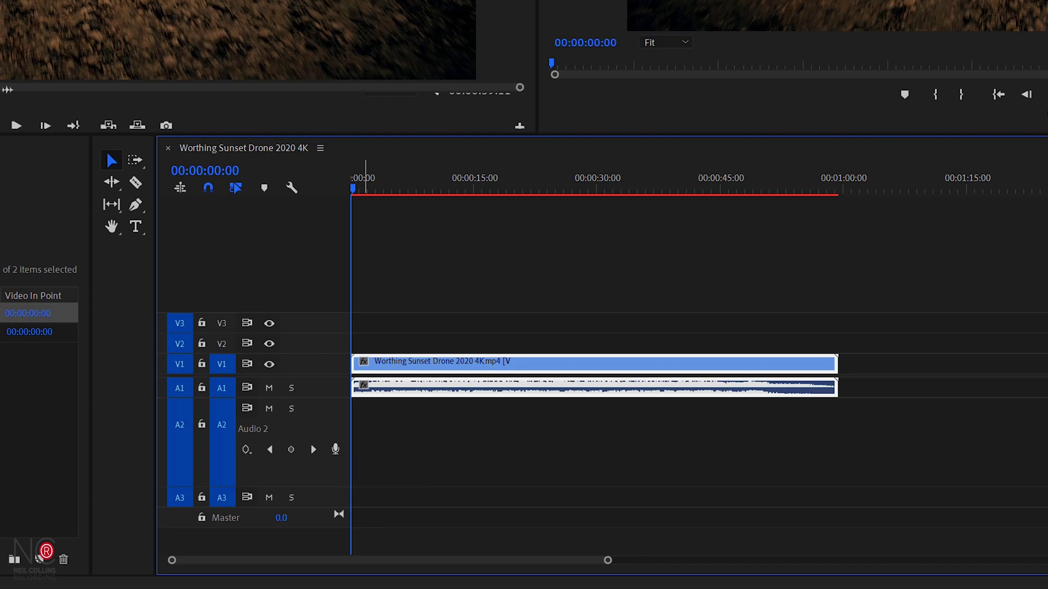
{"action": "right_click", "coordinate": [320, 471]}
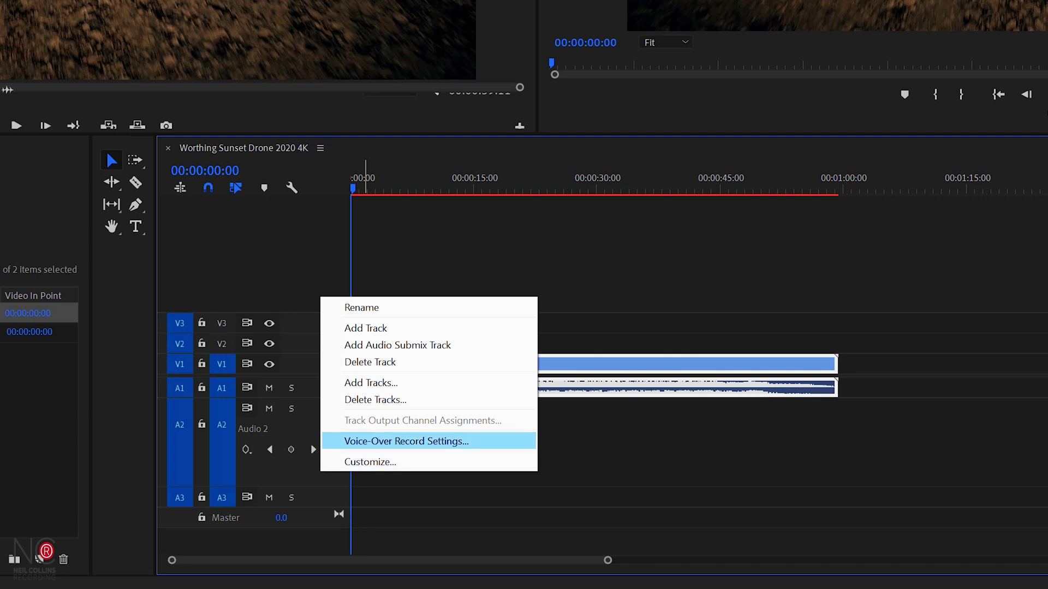
{"action": "left_click", "coordinate": [388, 442]}
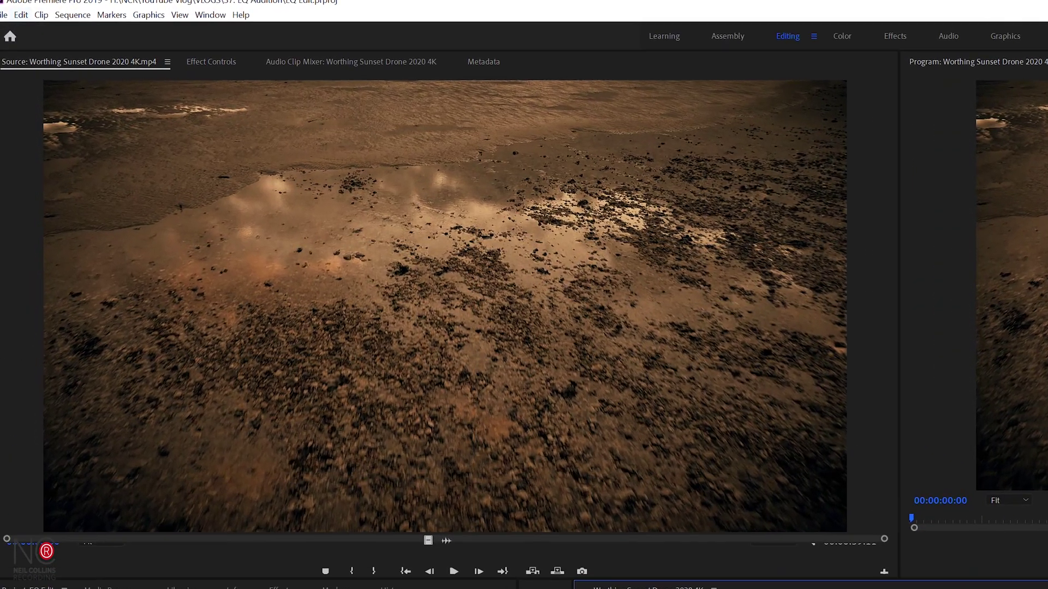
{"action": "left_click", "coordinate": [23, 15]}
{"action": "mouse_move", "coordinate": [136, 470]}
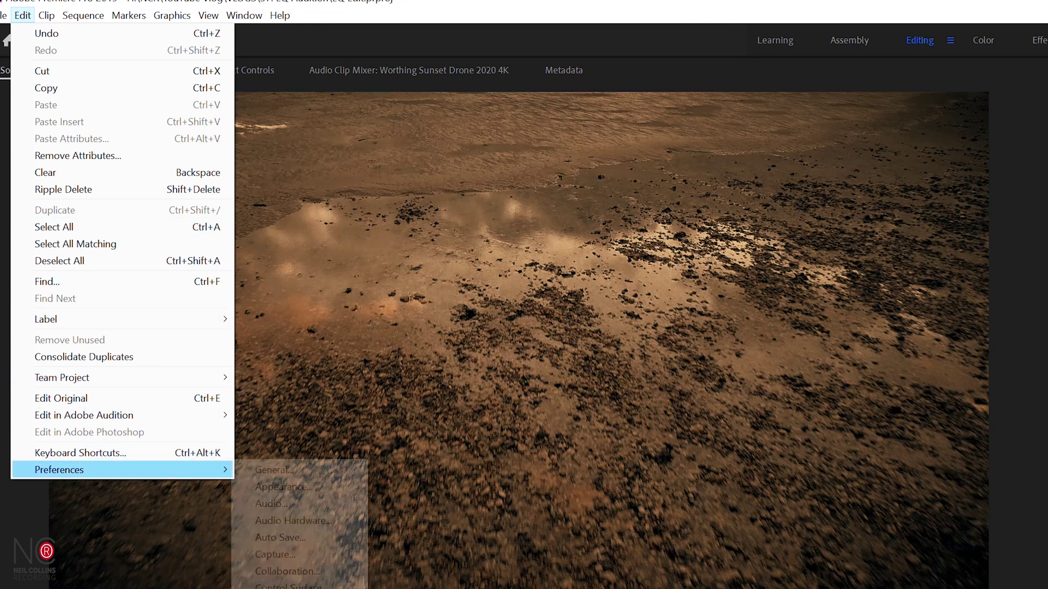
{"action": "left_click", "coordinate": [293, 521]}
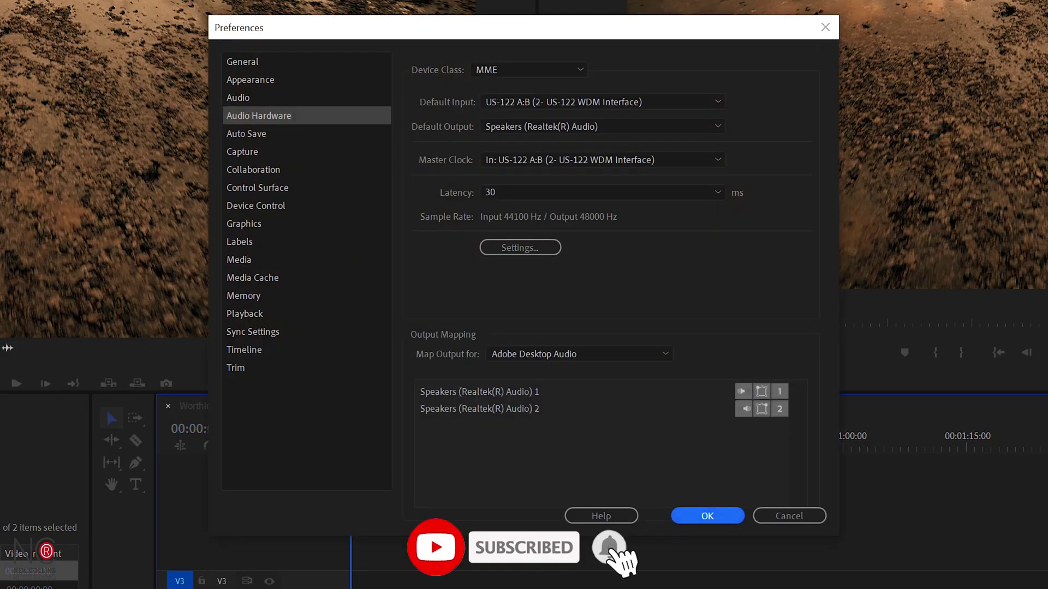
{"action": "left_click", "coordinate": [587, 102]}
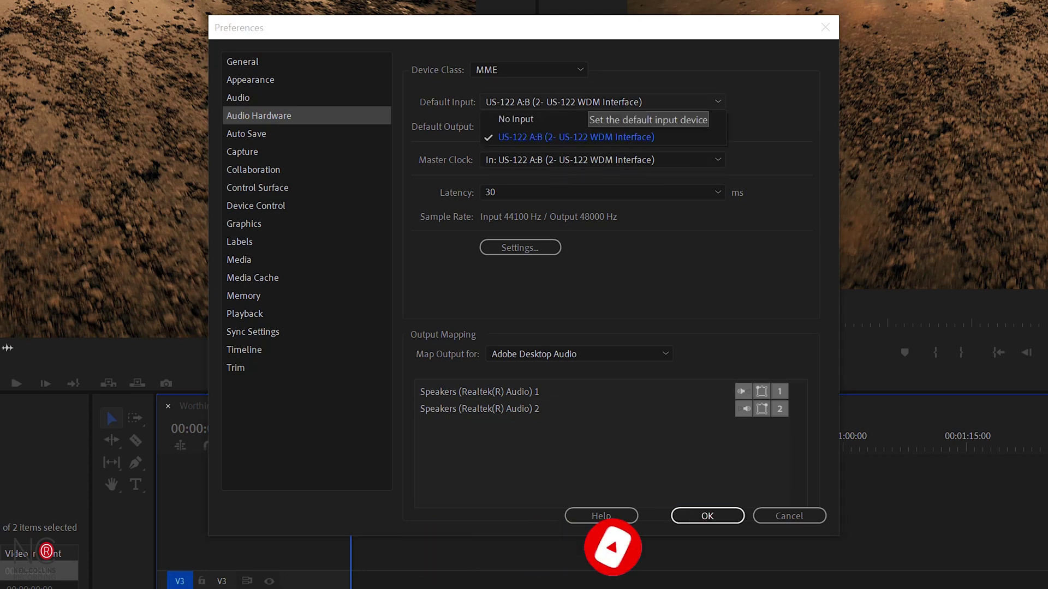
{"action": "left_click", "coordinate": [592, 96]}
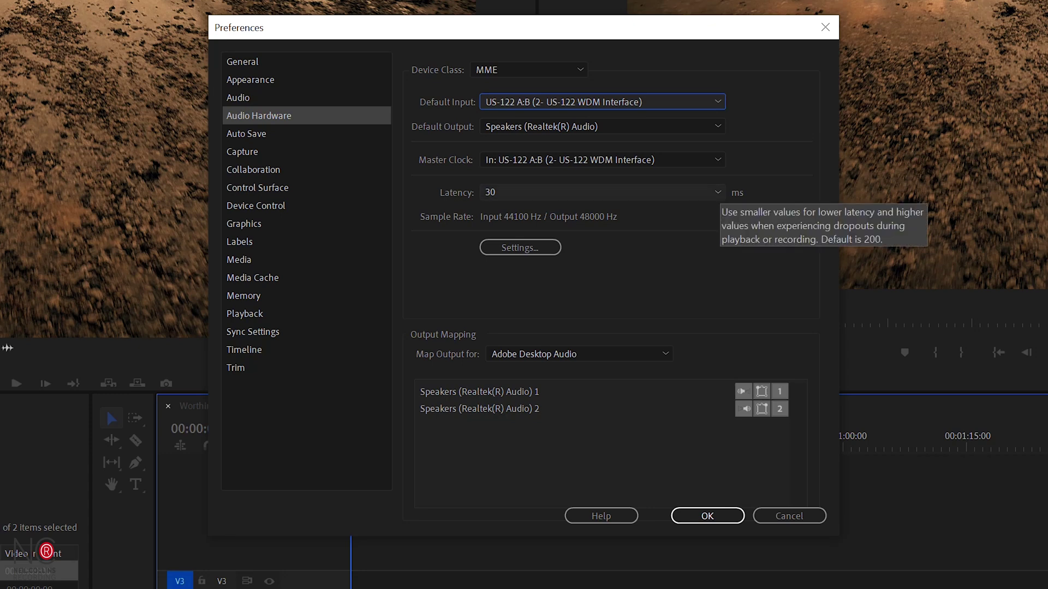
{"action": "left_click", "coordinate": [717, 192]}
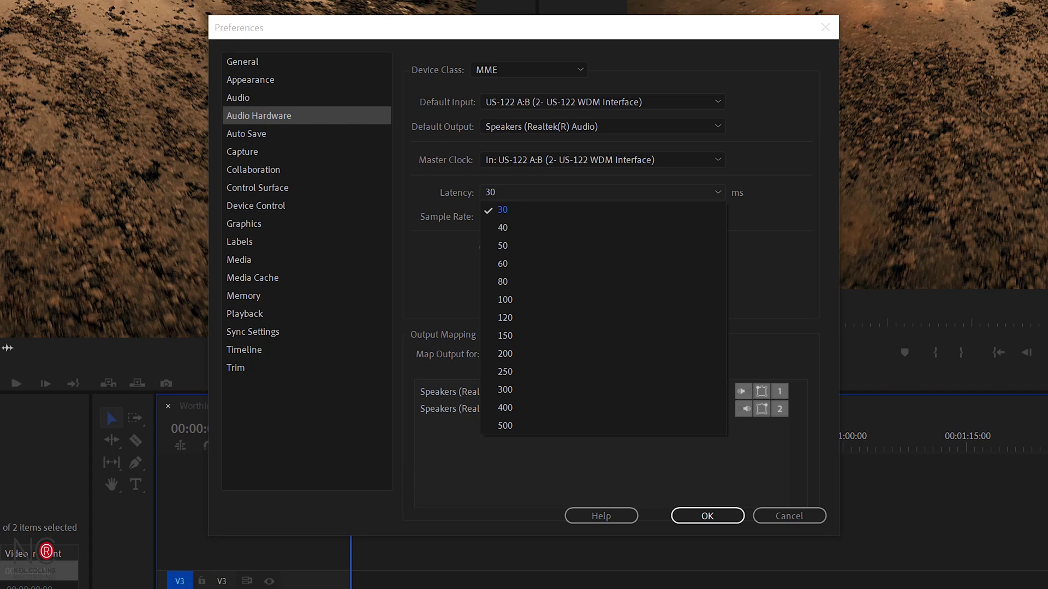
{"action": "left_click", "coordinate": [780, 197]}
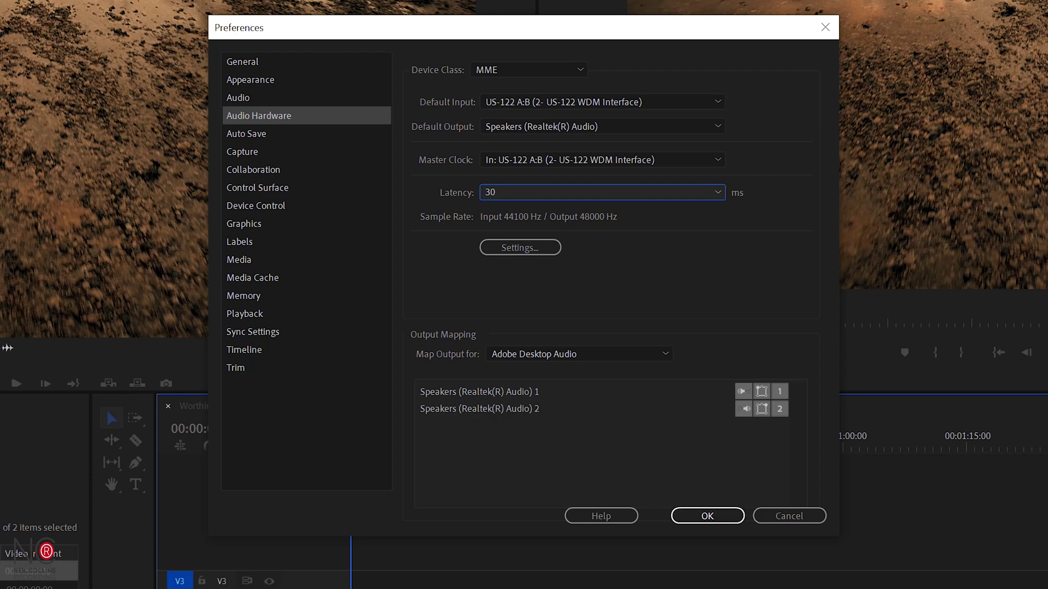
{"action": "left_click", "coordinate": [707, 514]}
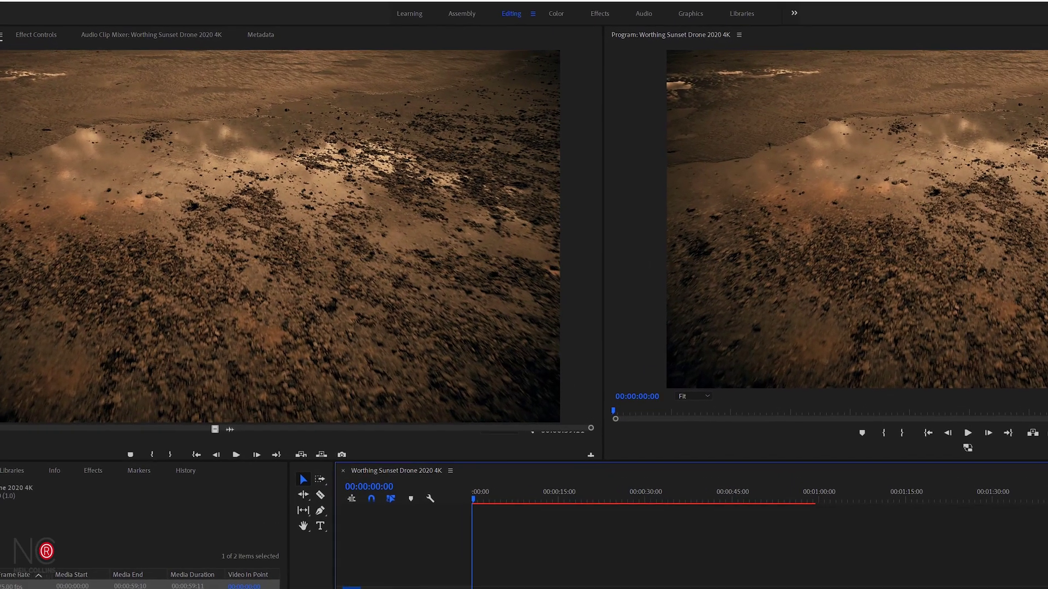
Step: In the Audio workspace's Audio Track Mixer, arm Audio 2 to record from the US-122 input
{"action": "left_click", "coordinate": [587, 21]}
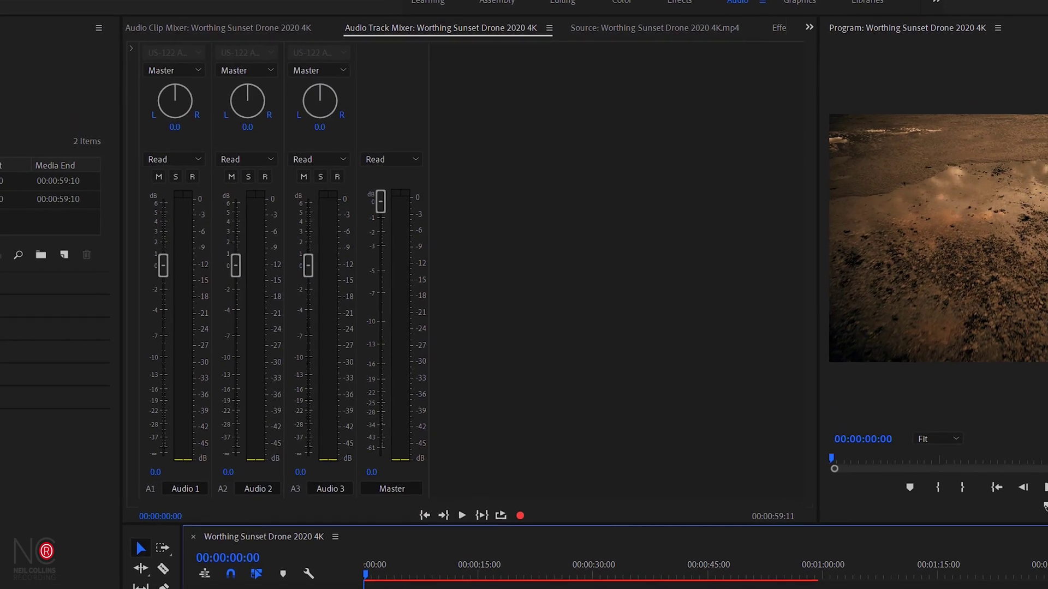
{"action": "left_click", "coordinate": [446, 27]}
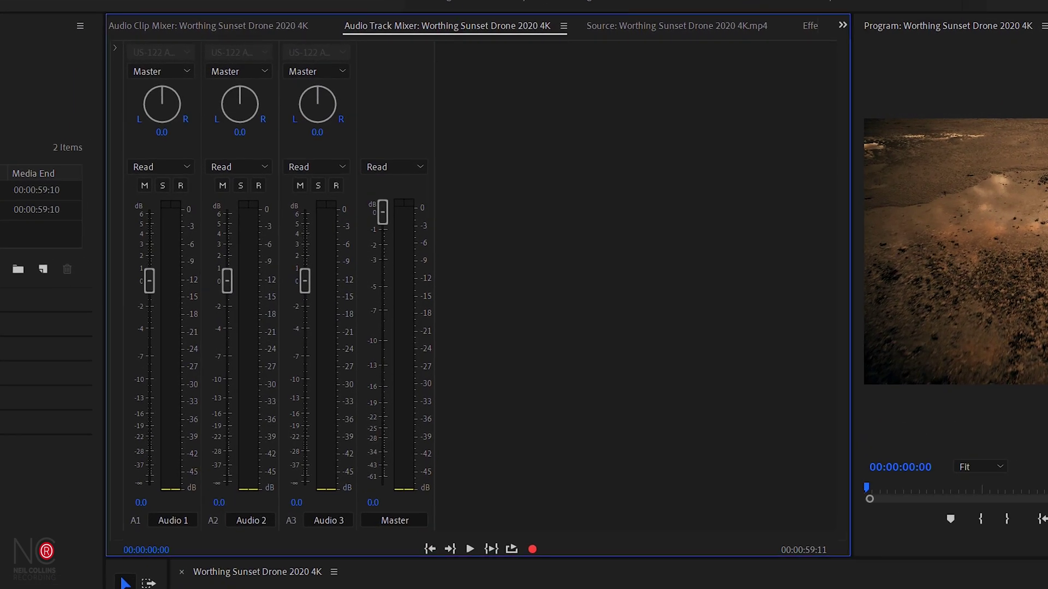
{"action": "left_click", "coordinate": [234, 24]}
{"action": "left_click", "coordinate": [383, 26]}
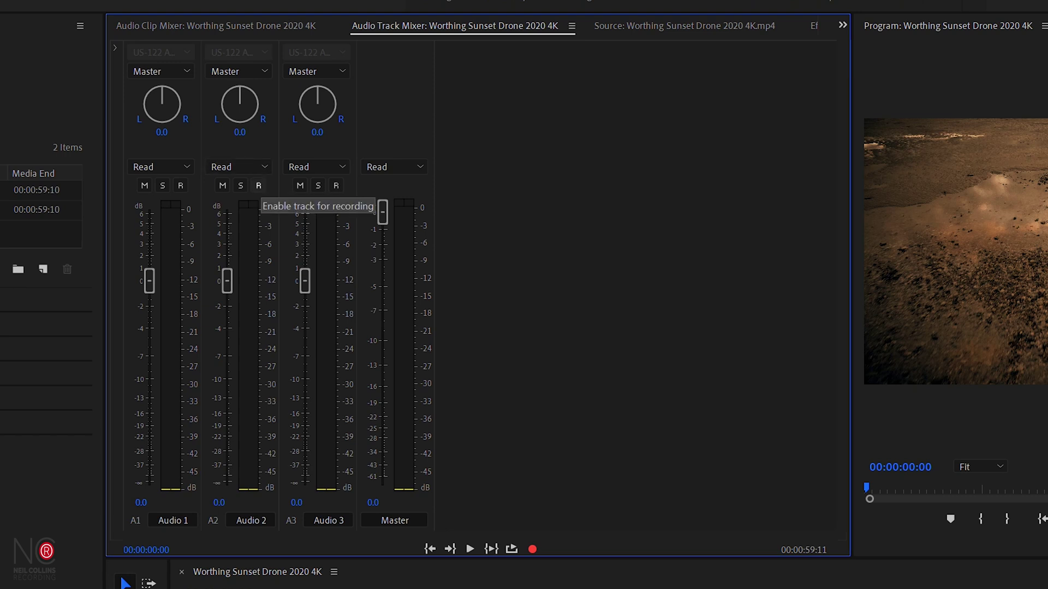
{"action": "left_click", "coordinate": [259, 186]}
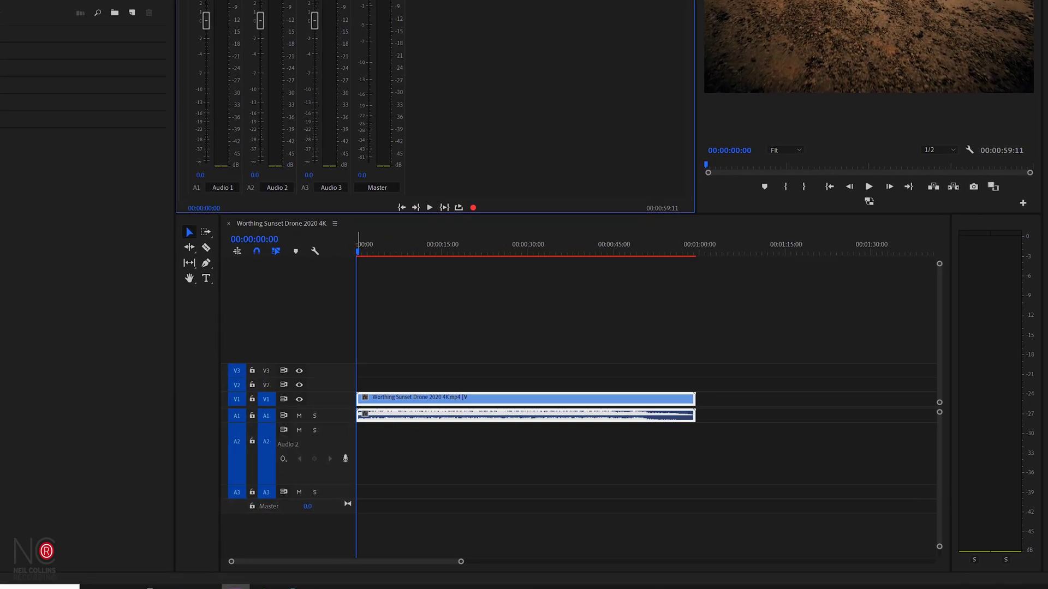
{"action": "right_click", "coordinate": [332, 411]}
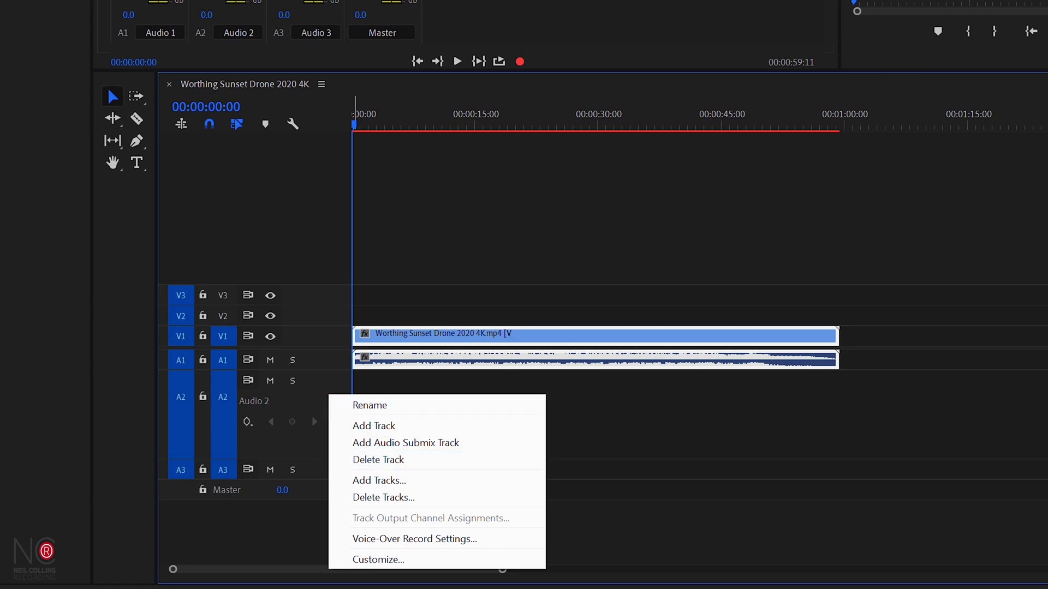
{"action": "left_click", "coordinate": [409, 539]}
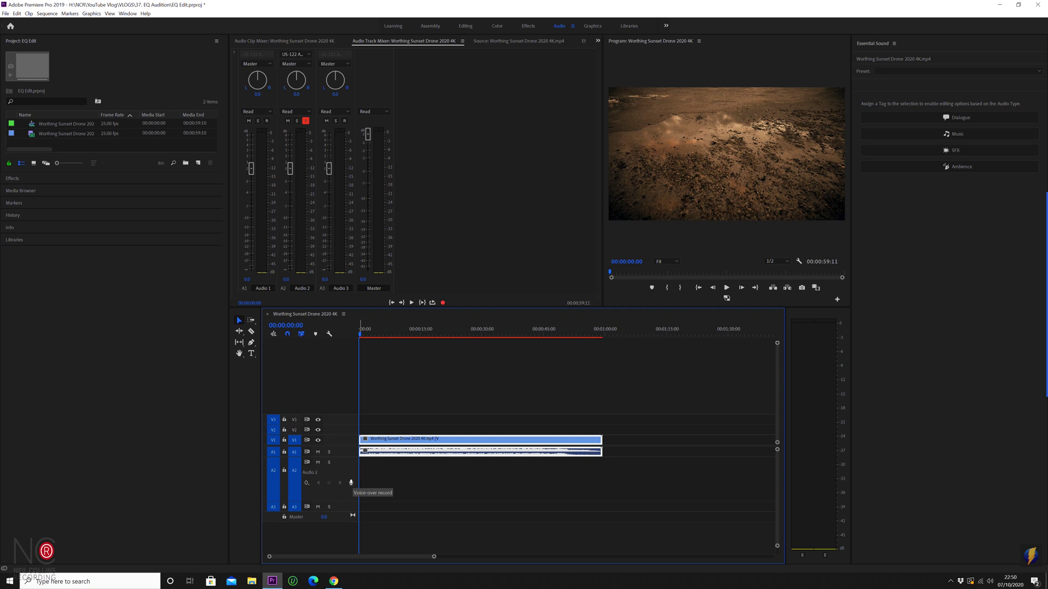
Step: Record a roughly 20-second voice-over onto Audio 2, creating Audio 2_4.wav
{"action": "left_click", "coordinate": [351, 483]}
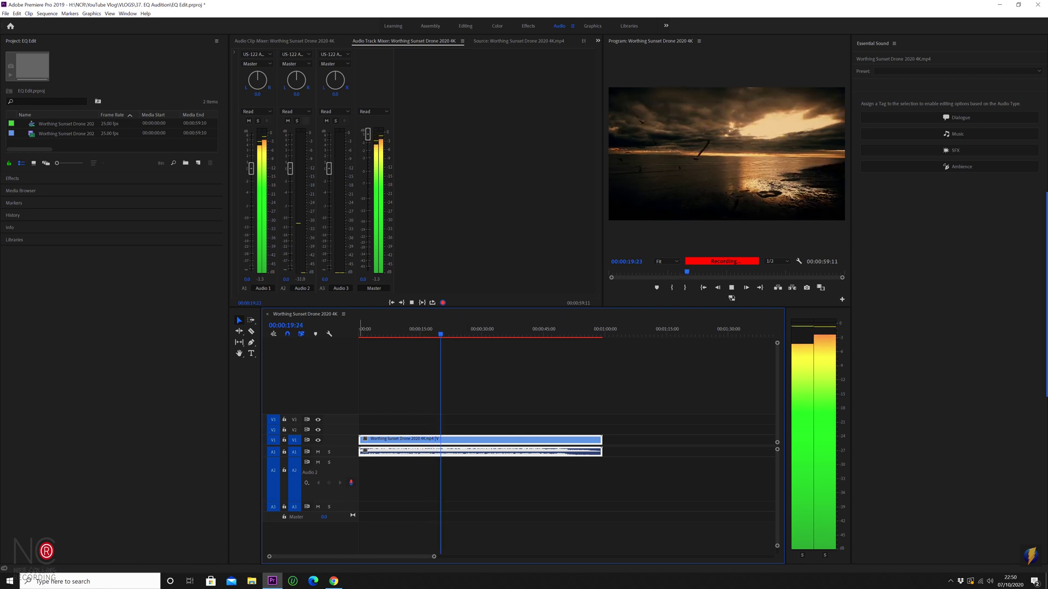
{"action": "key", "text": "space"}
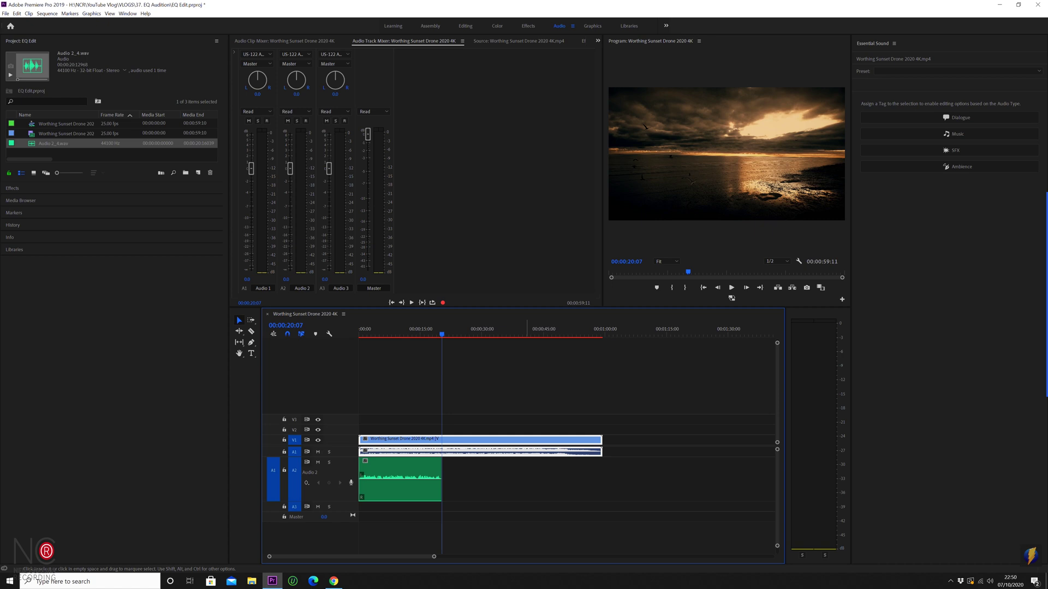
Step: Solo Audio 2 and play the new voice-over back from the sequence start
{"action": "left_click", "coordinate": [330, 462]}
{"action": "key", "text": "Home"}
{"action": "key", "text": "space"}
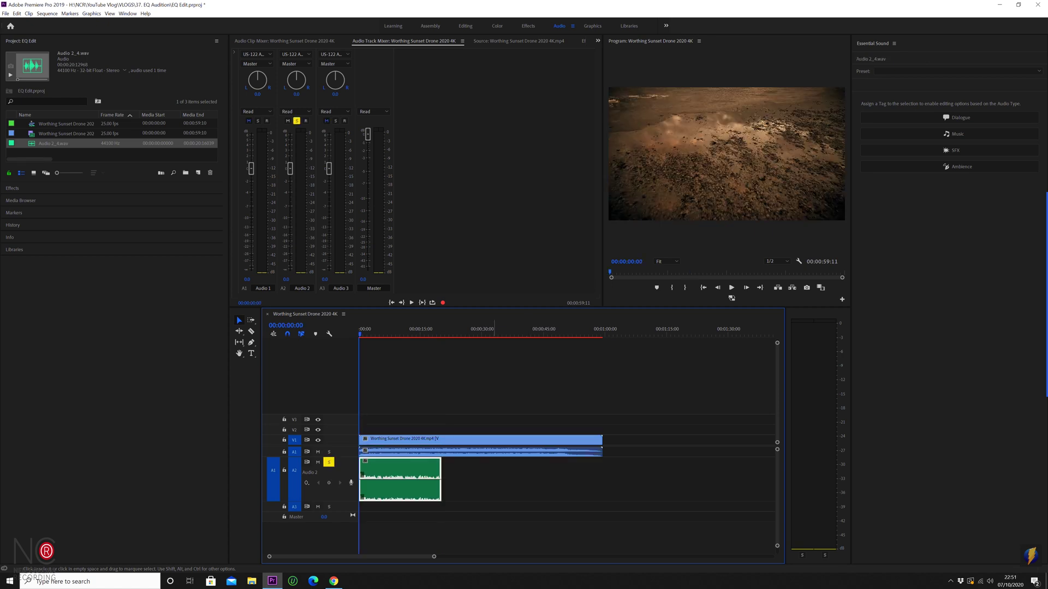